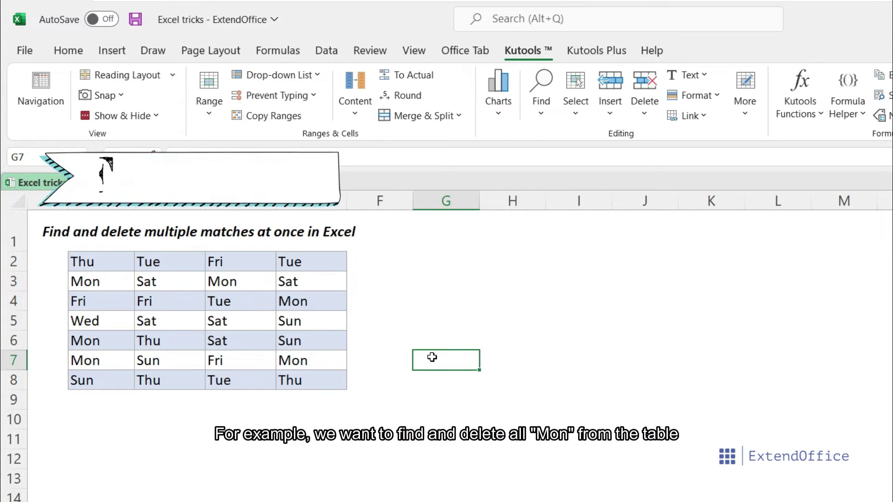
# Replace all six Mon entries in the weekday table with nothing using Find and Replace
pyautogui.hotkey('ctrl', 'f')
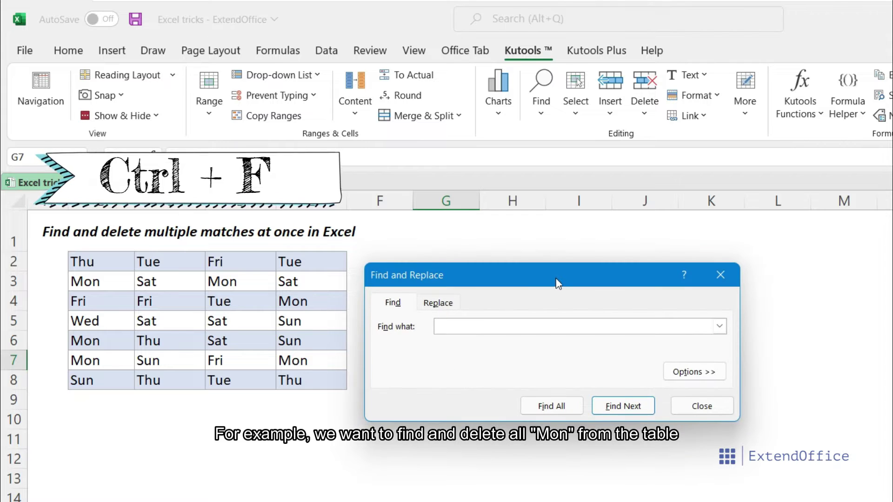
pyautogui.moveTo(557, 272); pyautogui.dragTo(554, 251)
pyautogui.click(433, 283)
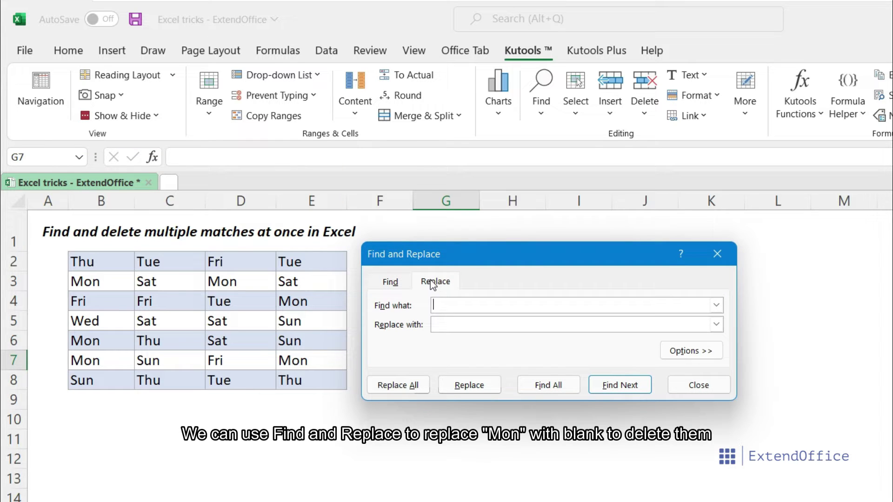
pyautogui.click(412, 385)
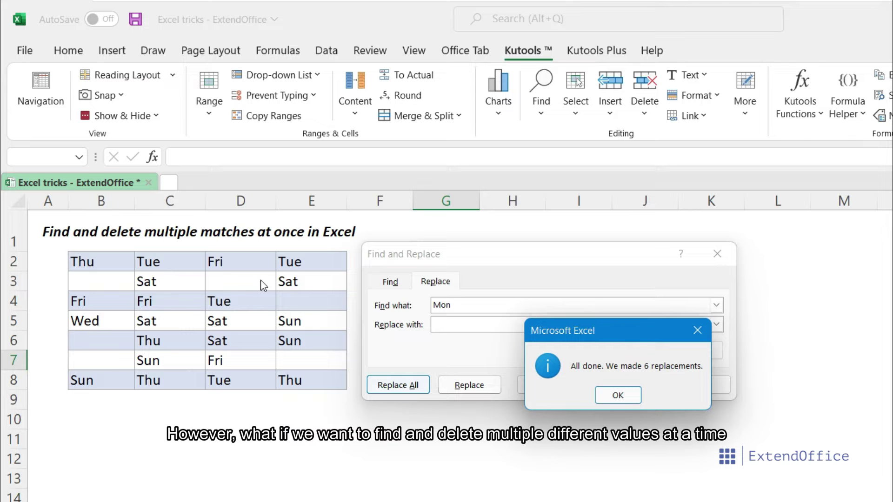
pyautogui.click(640, 395)
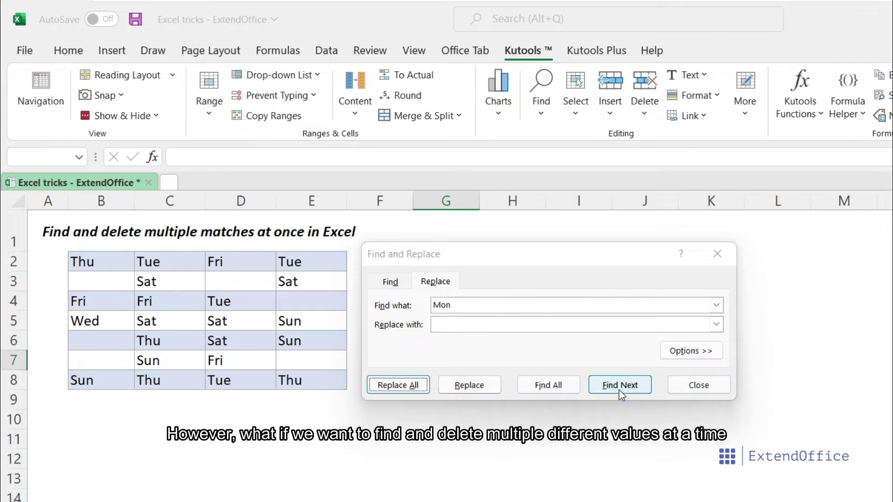
# Close the Find and Replace dialog and delete the contents of the selected Mon, Sat and Sun cells
pyautogui.click(704, 392)
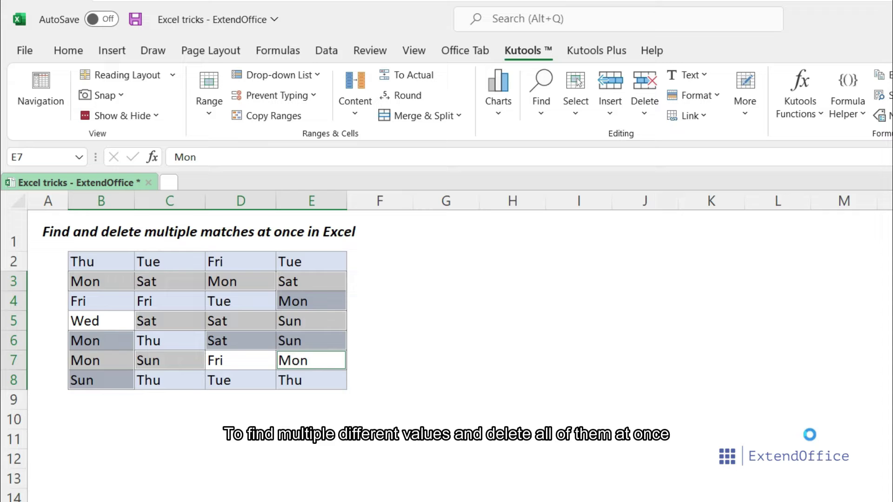
pyautogui.press('Delete')
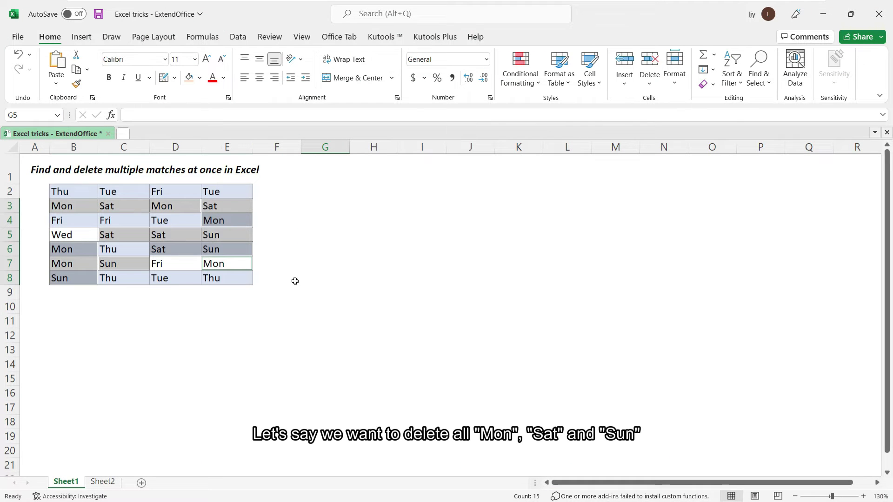
# Deselect the day cells and insert a new Module1 in the Visual Basic editor via Alt+F11
pyautogui.click(333, 239)
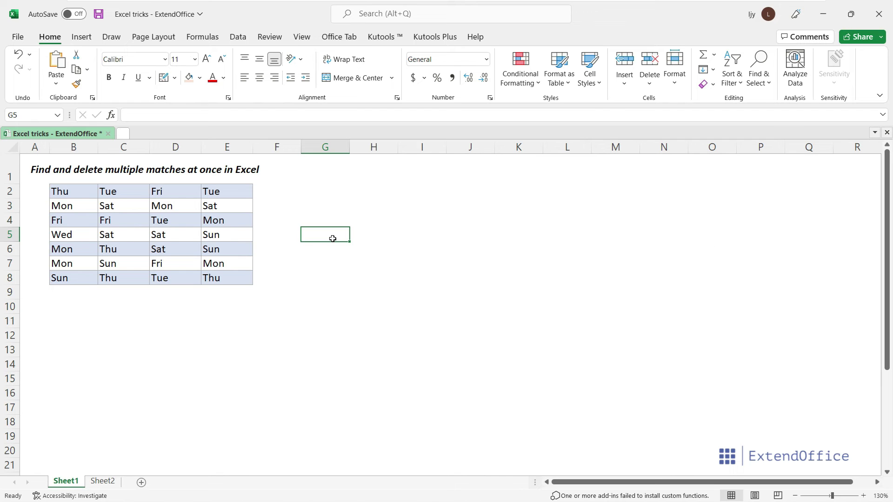
pyautogui.hotkey('alt', 'F11')
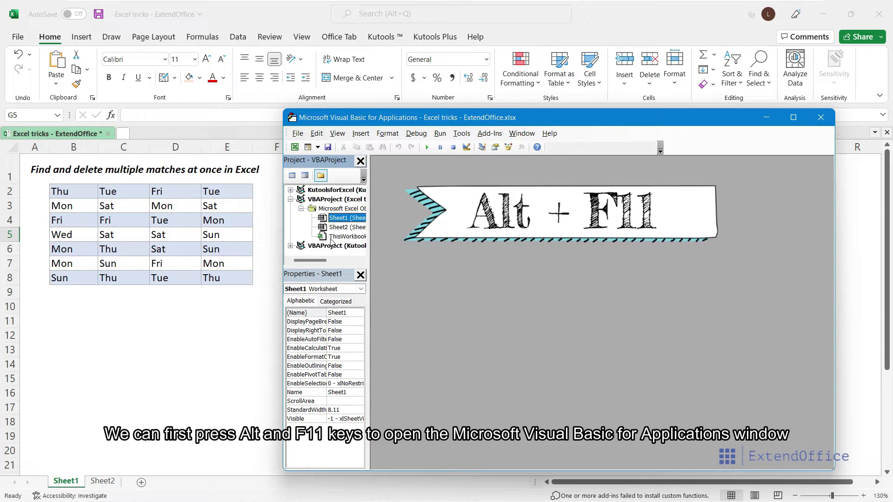
pyautogui.click(363, 134)
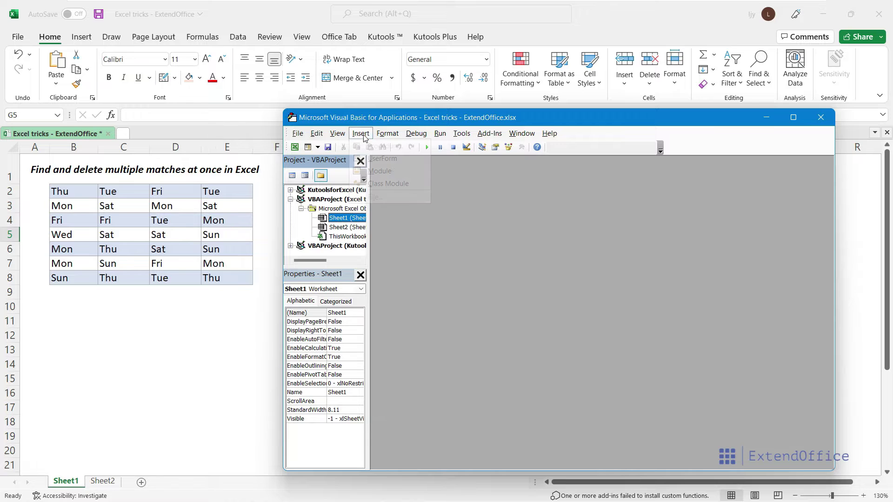
pyautogui.click(394, 173)
pyautogui.moveTo(522, 229); pyautogui.dragTo(486, 197)
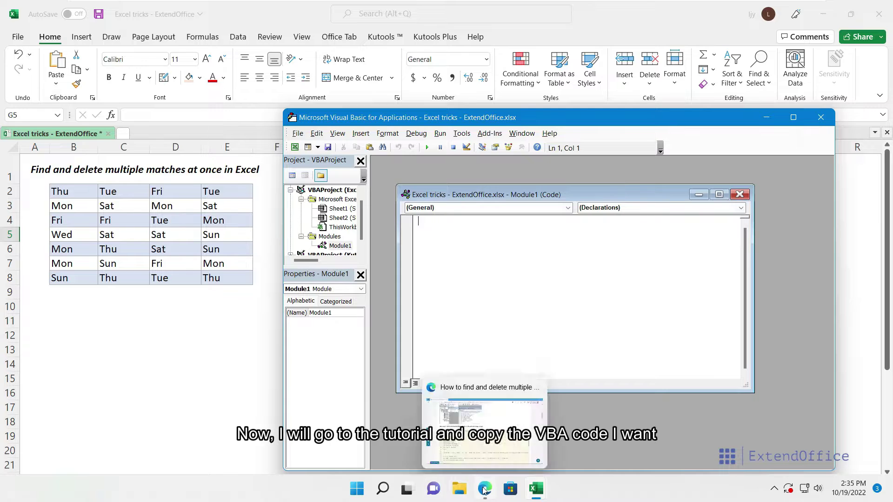
# Copy VBA code 1 from the ExtendOffice tutorial page in Edge
pyautogui.click(485, 428)
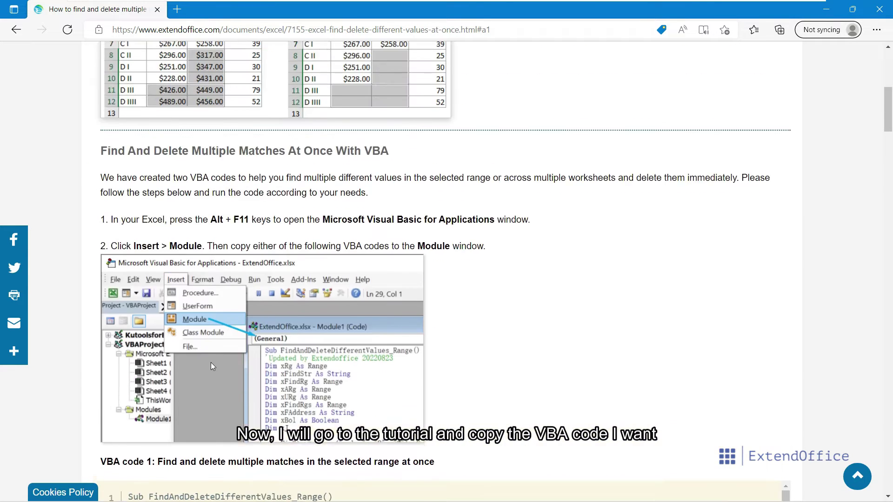
pyautogui.scroll(5, 211, 362)
pyautogui.scroll(-9, 429, 343)
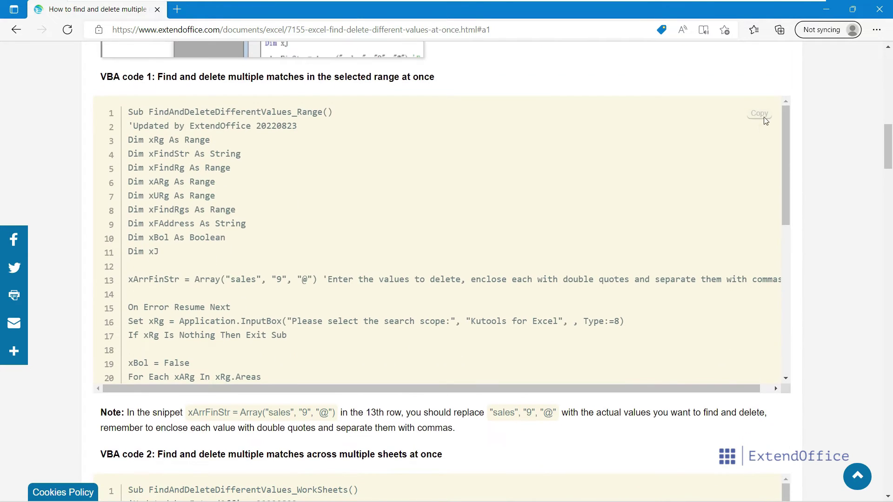
pyautogui.click(750, 116)
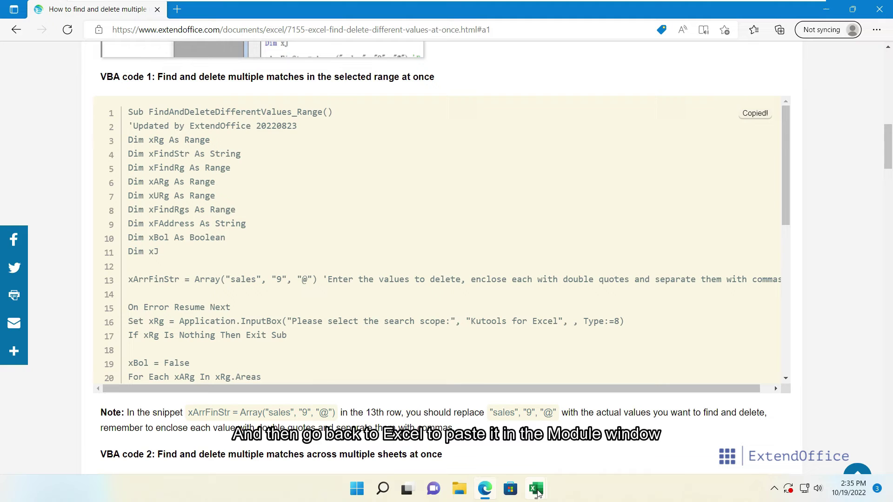
# Paste the copied FindAndDeleteDifferentValues_Range macro into Module1 and maximize its code window
pyautogui.moveTo(536, 489)
pyautogui.click(592, 447)
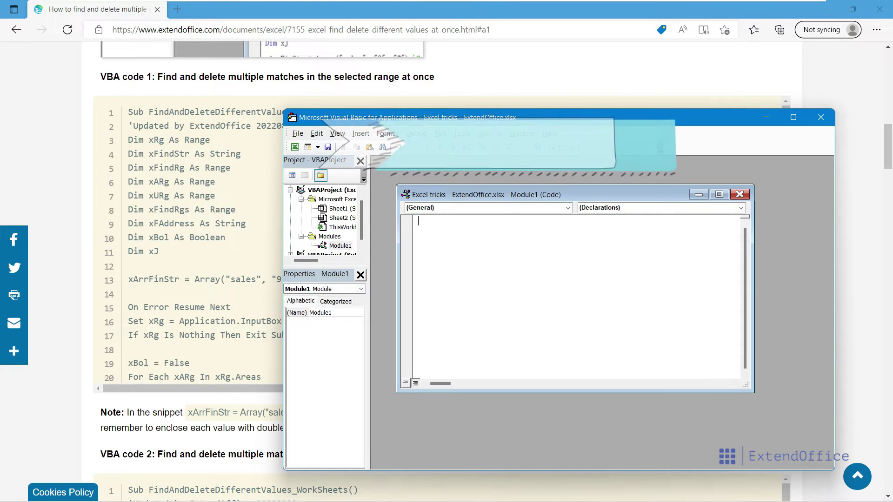
pyautogui.hotkey('ctrl', 'v')
pyautogui.scroll(10, 572, 298)
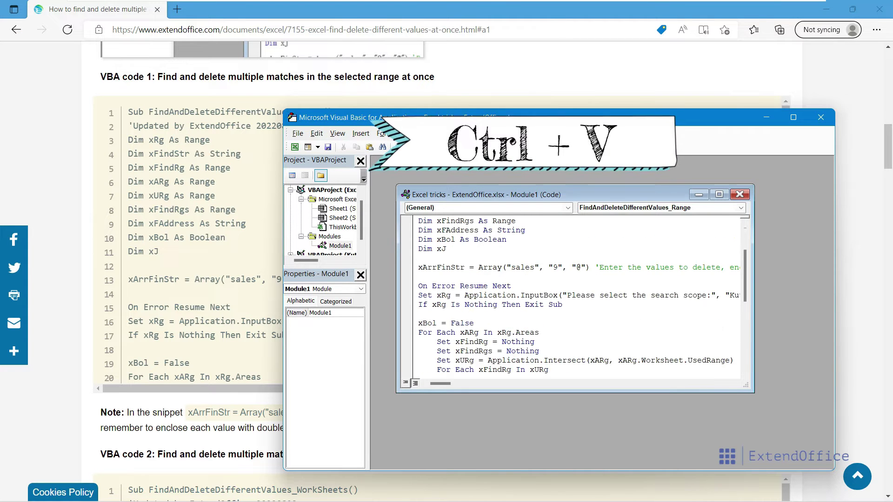
pyautogui.click(826, 9)
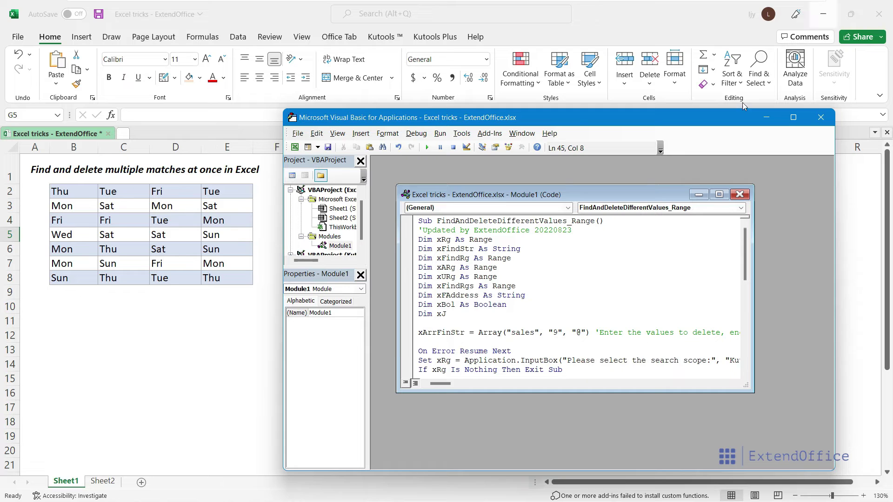
pyautogui.scroll(-1, 581, 296)
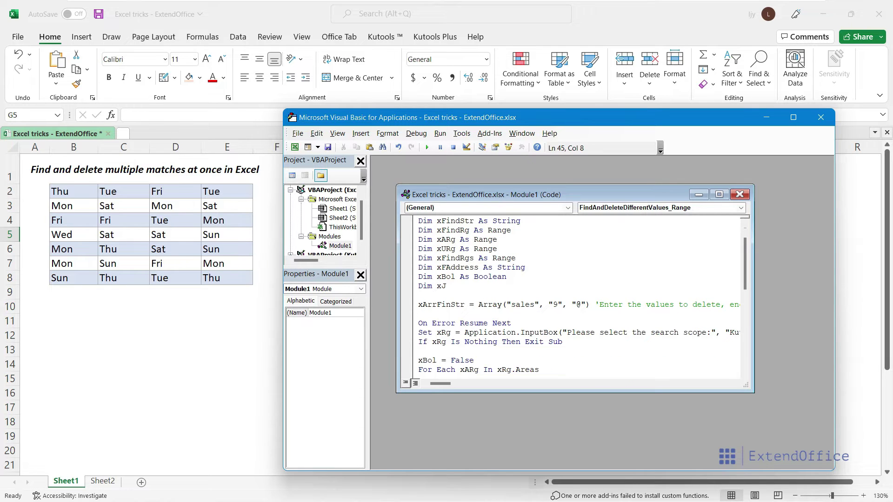
pyautogui.doubleClick(670, 194)
pyautogui.scroll(1, 604, 317)
# Edit the macro's Array line so the values to delete are "Mon", "Sat", "Sun"
pyautogui.doubleClick(493, 287)
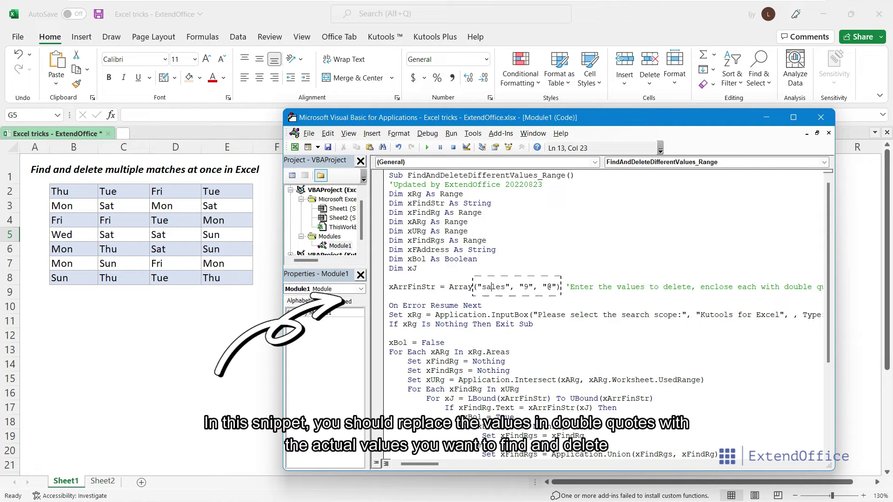
pyautogui.write('Mon')
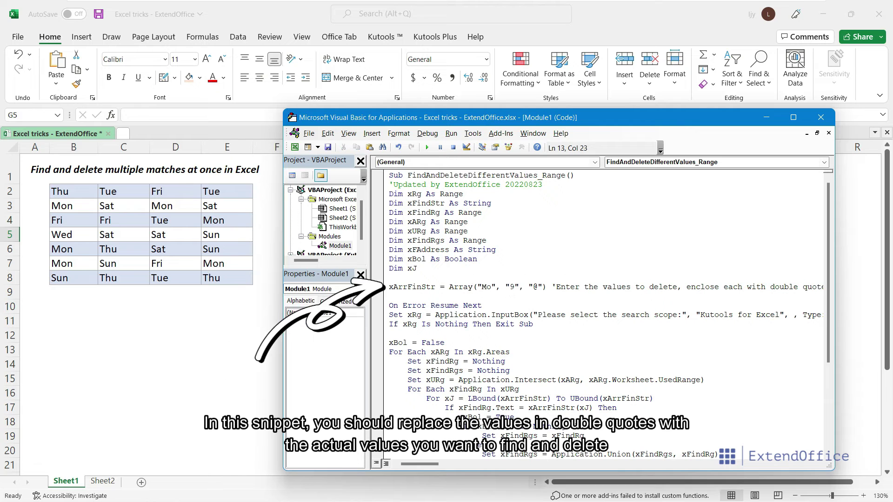
pyautogui.doubleClick(517, 287)
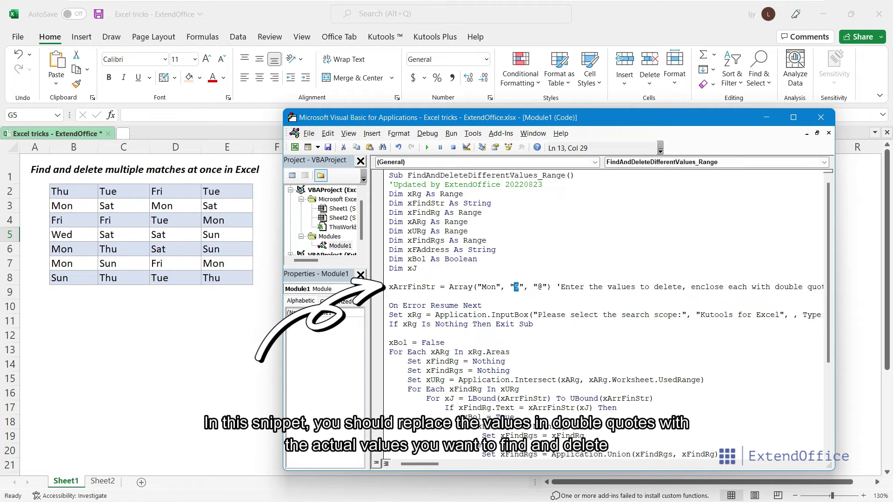
pyautogui.write('Sat", "')
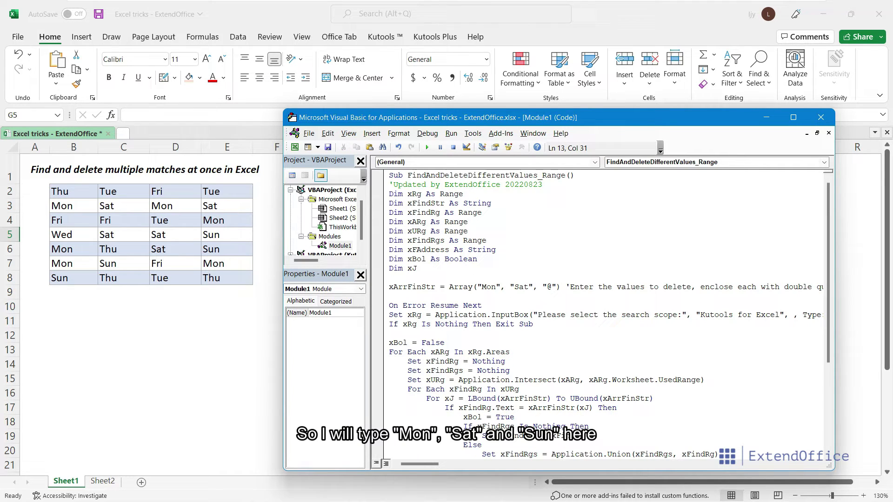
pyautogui.write('Sun"')
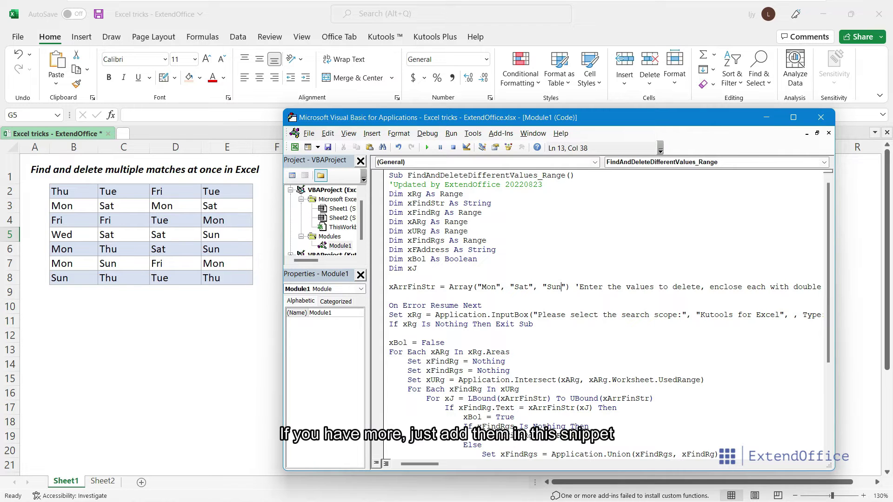
pyautogui.write(',')
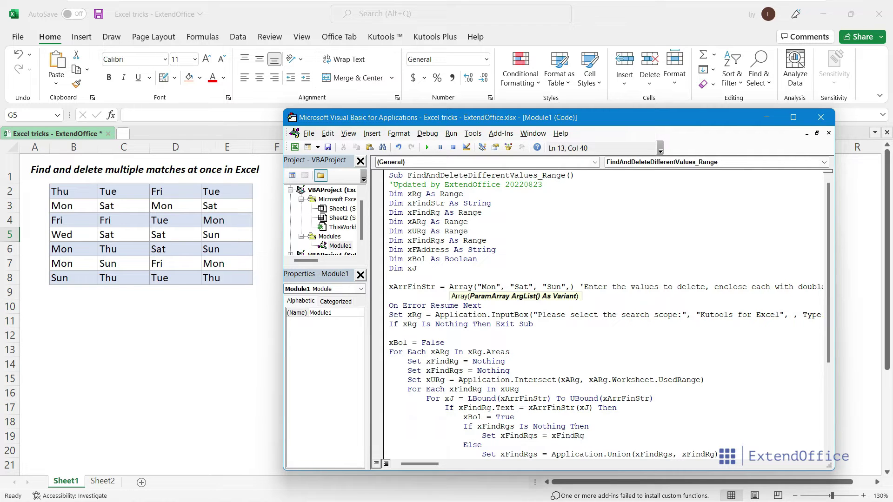
pyautogui.write('"Thu"')
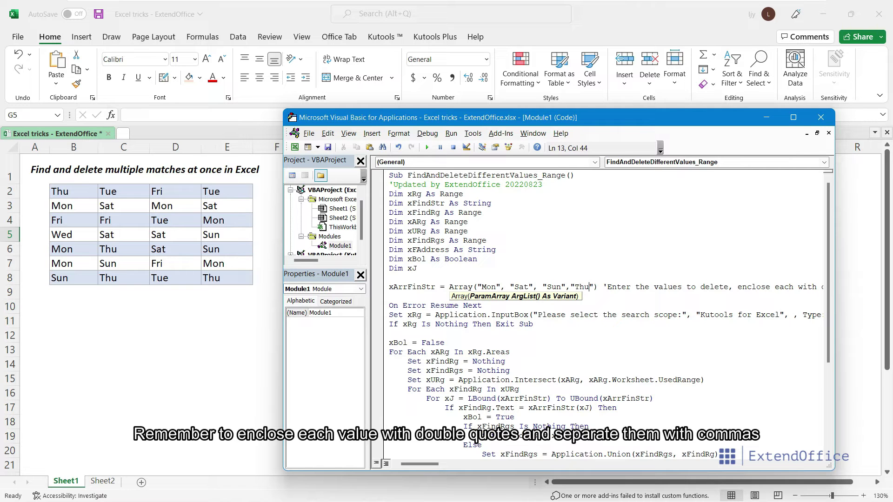
pyautogui.moveTo(570, 287); pyautogui.dragTo(585, 287)
pyautogui.press('BackSpace')
pyautogui.press('BackSpace')
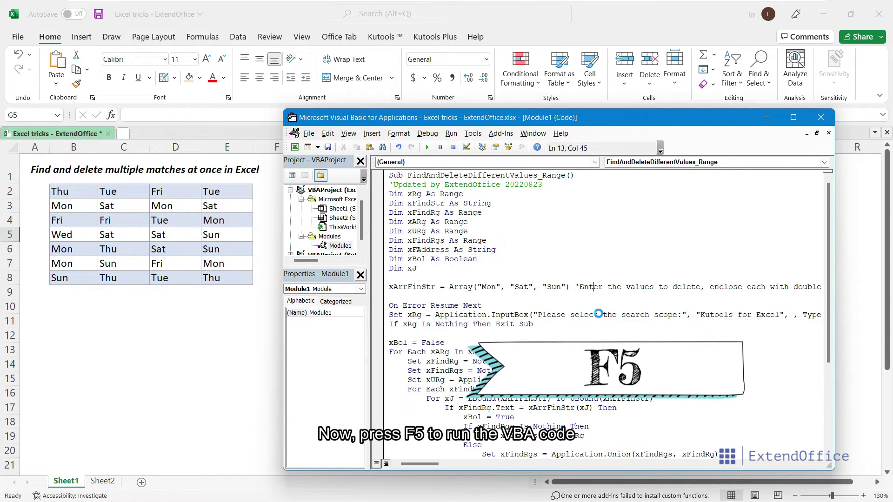
# Run the macro with F5 and give it B2:E8 as the range to clear
pyautogui.press('F5')
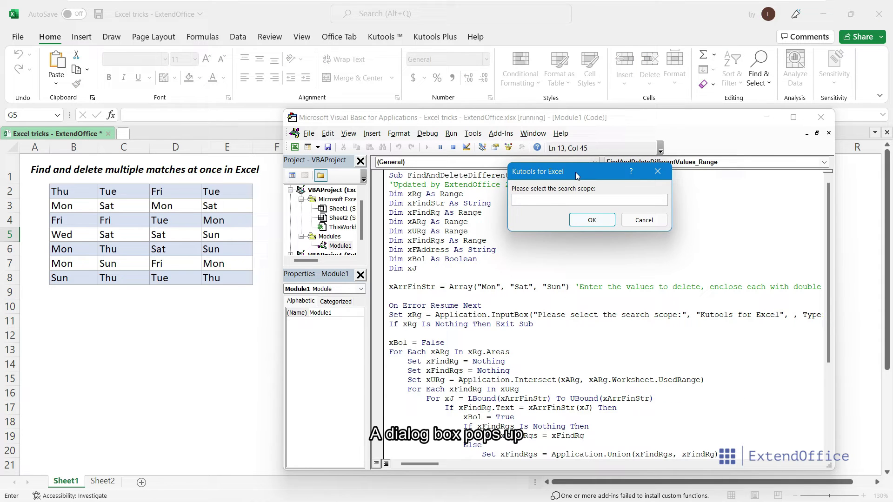
pyautogui.moveTo(576, 172); pyautogui.dragTo(542, 204)
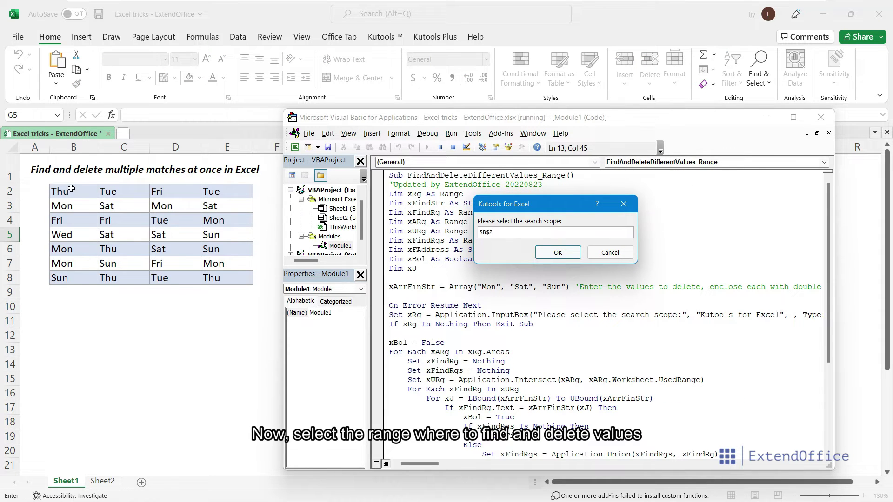
pyautogui.moveTo(71, 189); pyautogui.dragTo(218, 276)
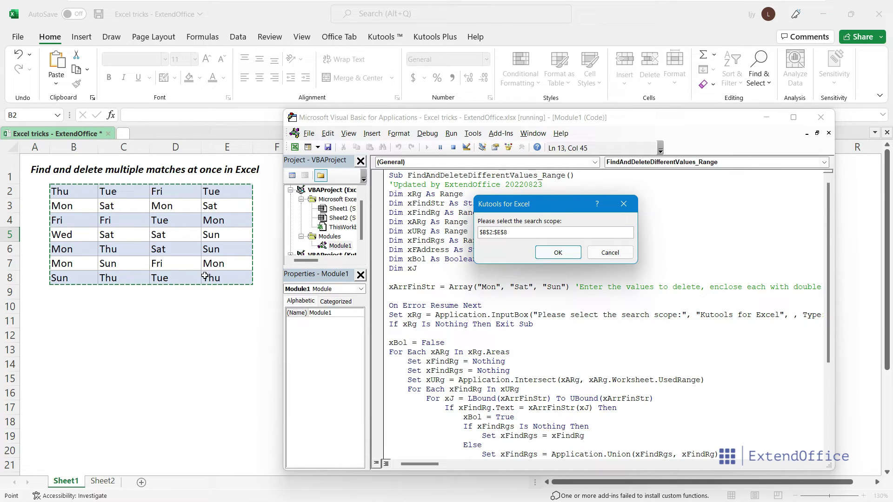
pyautogui.click(556, 253)
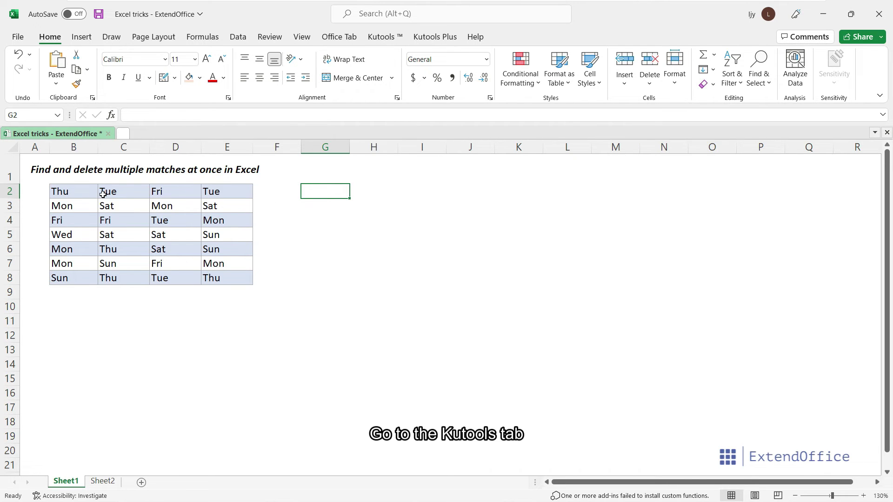
# Open Kutools Select Specific Cells and set its range to $B$2:$E$8
pyautogui.click(381, 37)
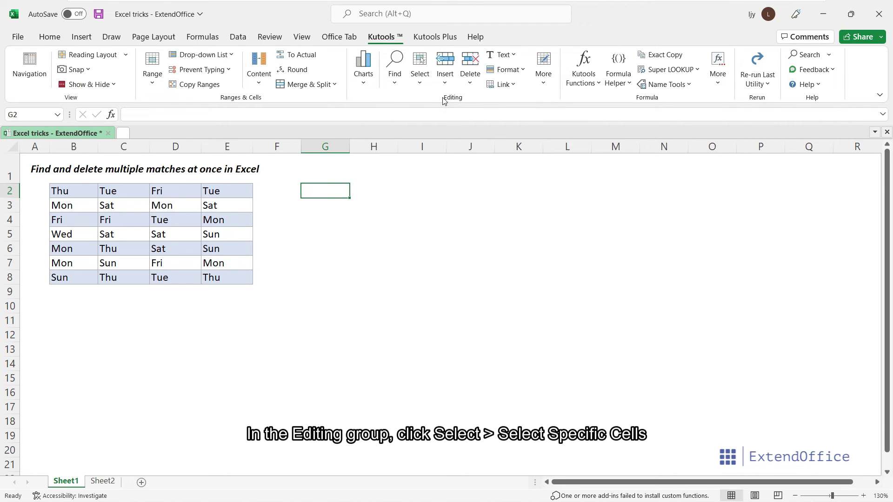
pyautogui.click(420, 70)
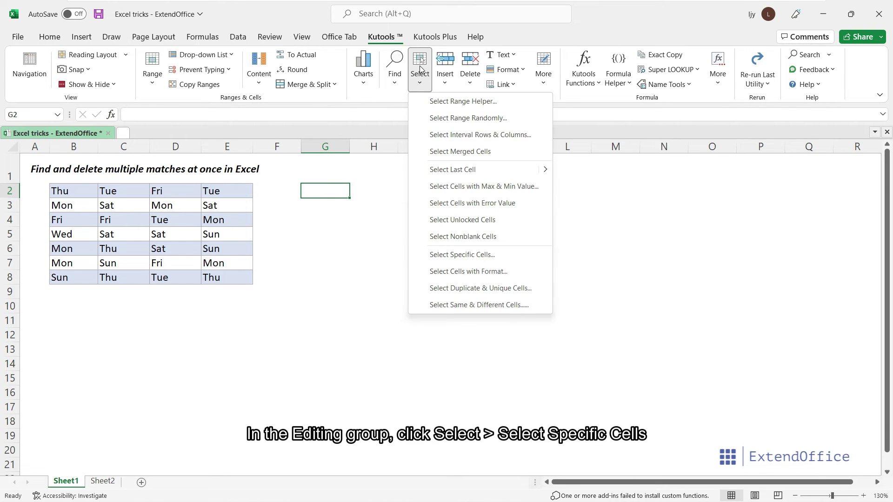
pyautogui.click(495, 254)
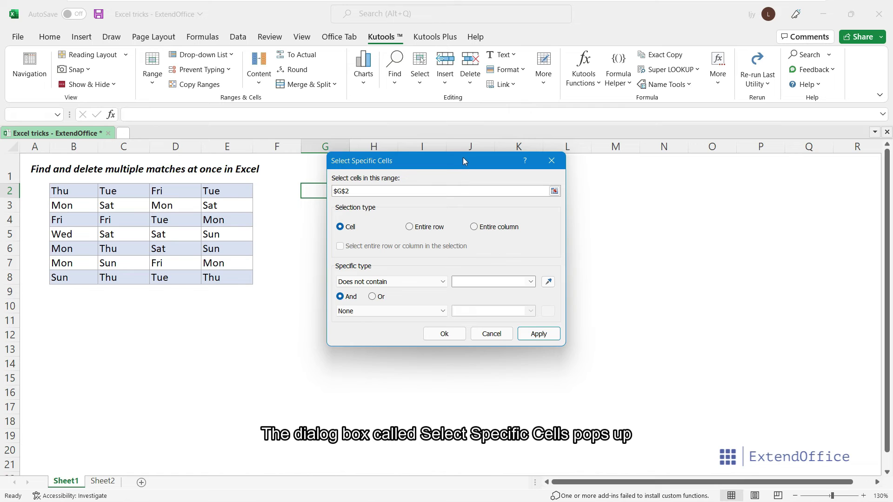
pyautogui.moveTo(463, 157); pyautogui.dragTo(407, 172)
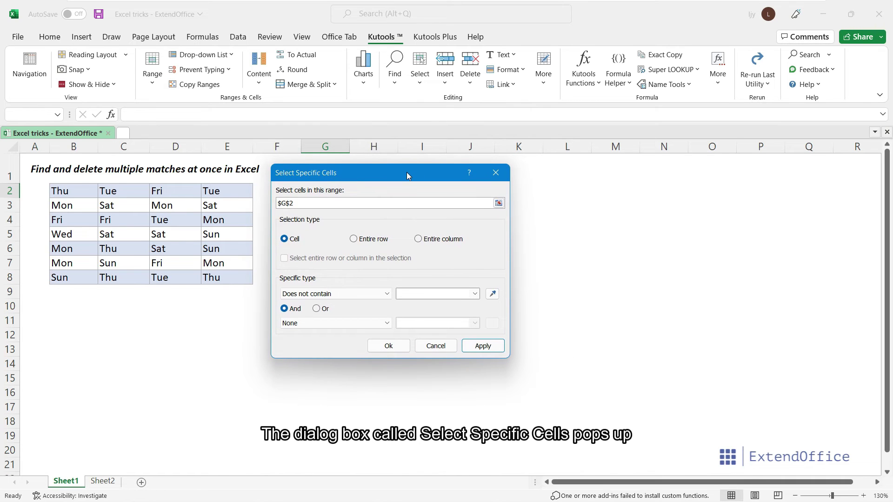
pyautogui.click(499, 204)
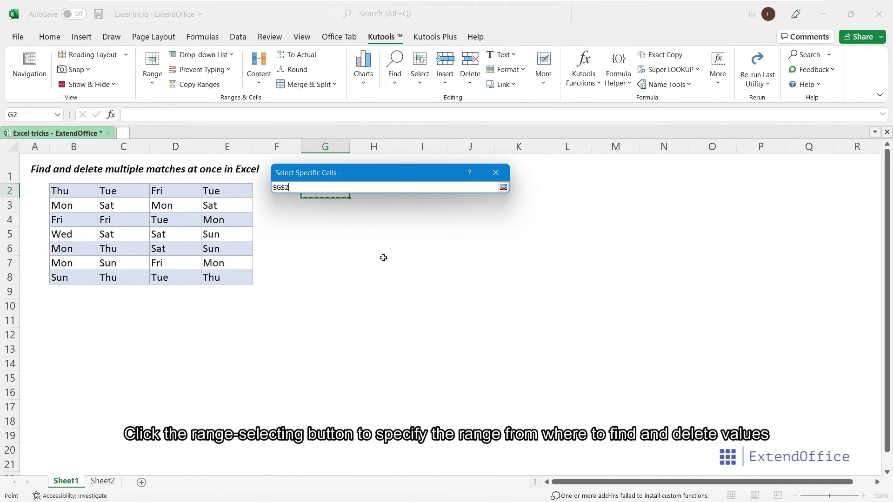
pyautogui.moveTo(83, 195); pyautogui.dragTo(228, 278)
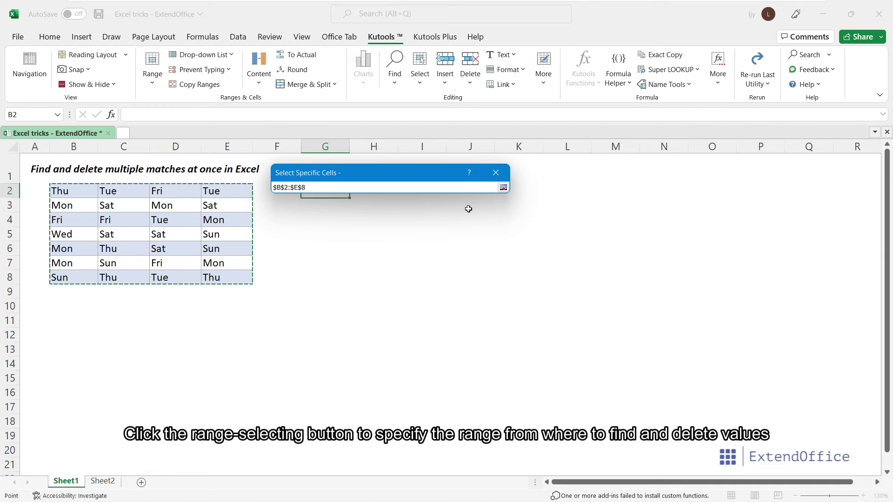
pyautogui.click(503, 187)
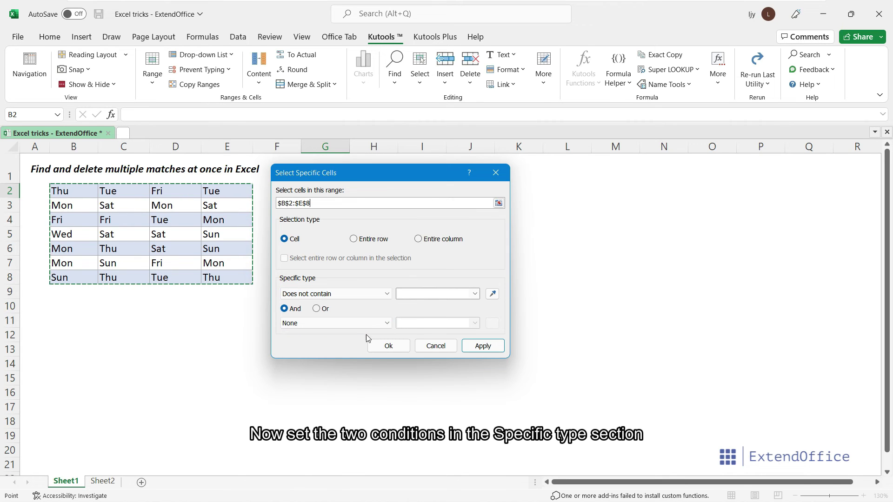
# Set the selection criteria to Equals "Mon" Or Begins with "S"
pyautogui.click(359, 293)
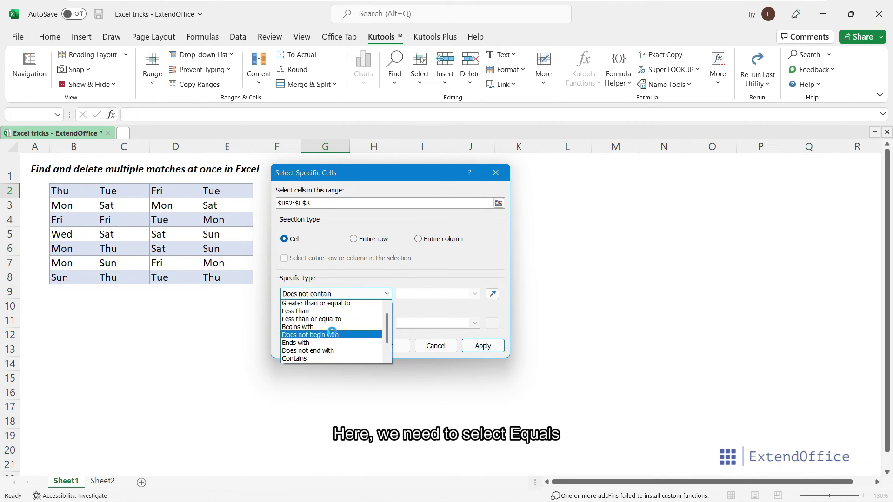
pyautogui.scroll(2, 332, 334)
pyautogui.click(316, 304)
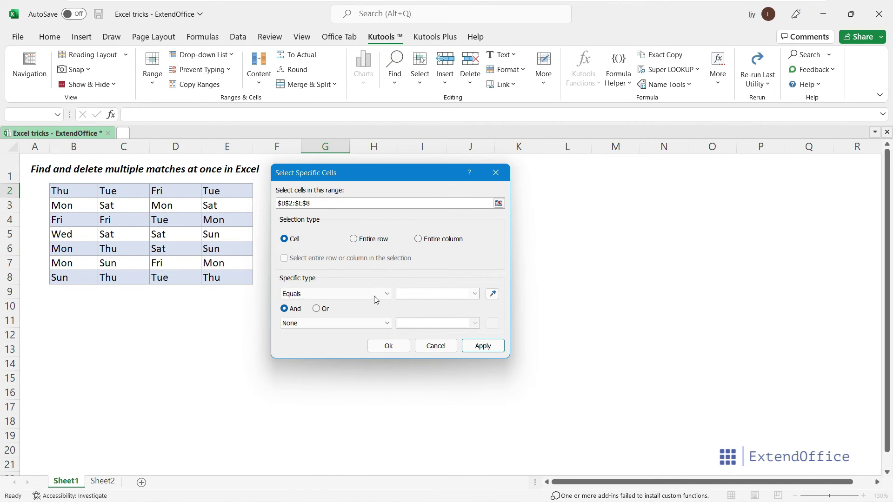
pyautogui.click(428, 293)
pyautogui.click(300, 323)
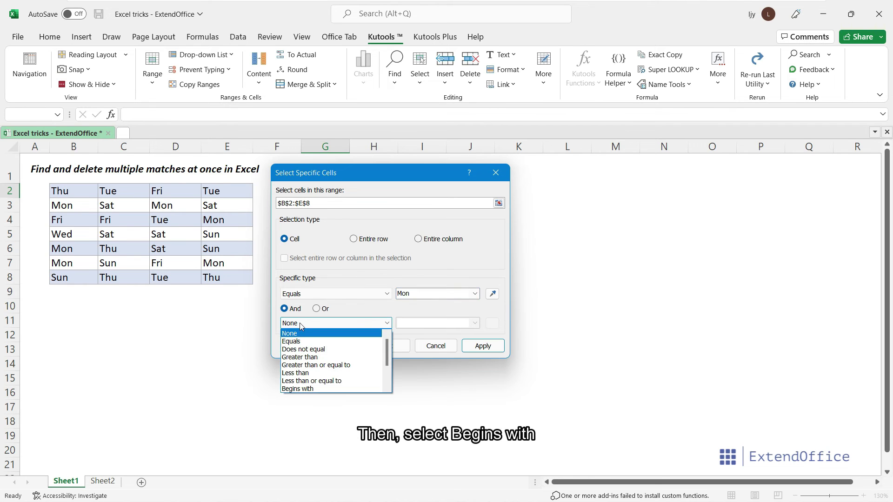
pyautogui.scroll(-1, 307, 363)
pyautogui.click(303, 354)
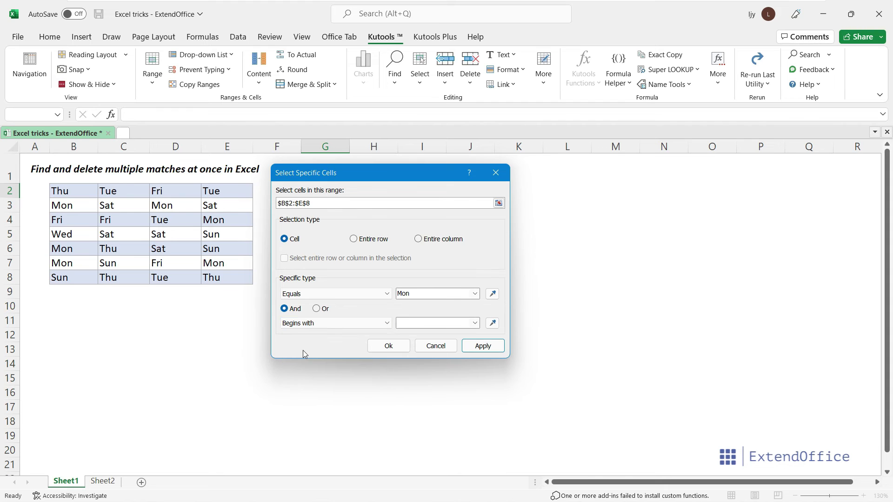
pyautogui.click(433, 323)
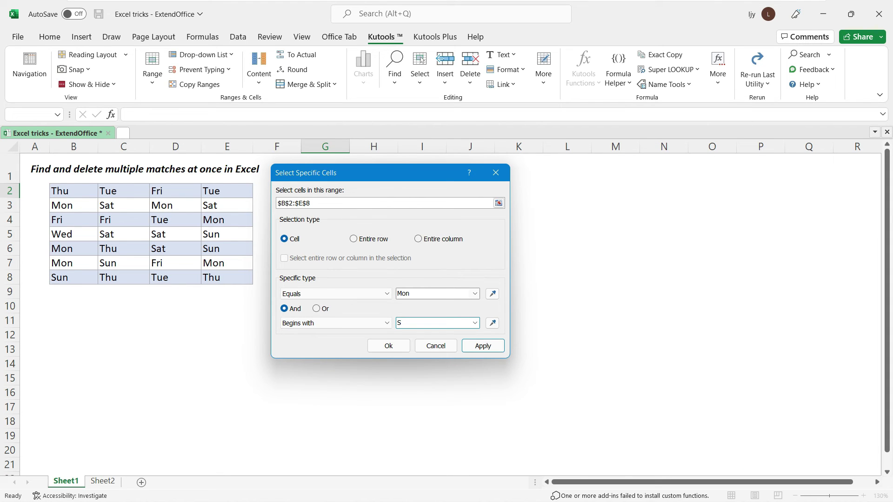
pyautogui.click(317, 309)
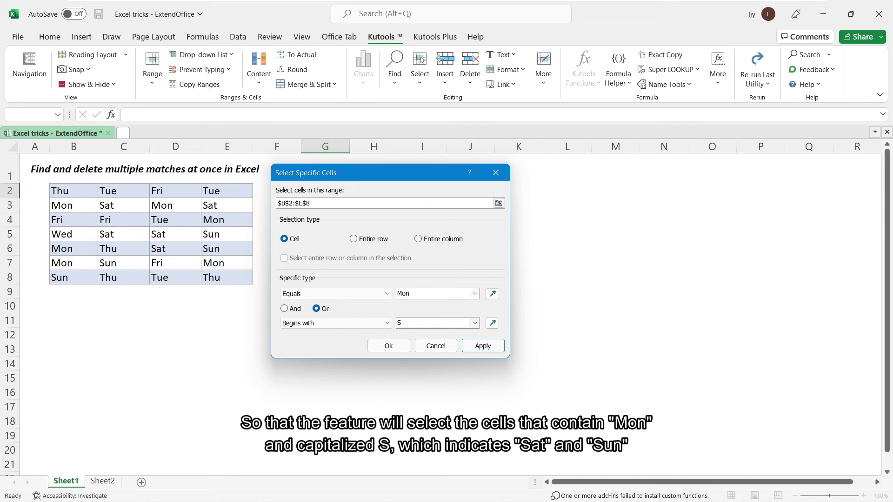
# Select the 15 matching cells, dismiss the found message, and delete their contents
pyautogui.click(391, 345)
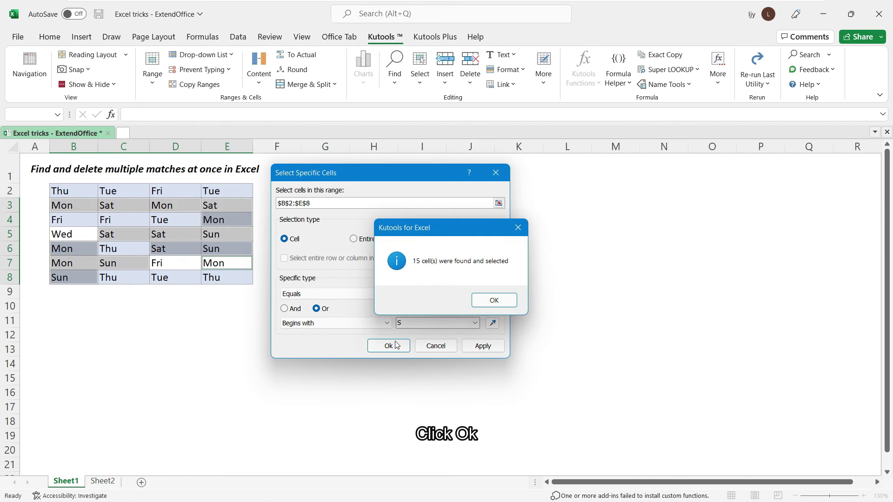
pyautogui.click(493, 301)
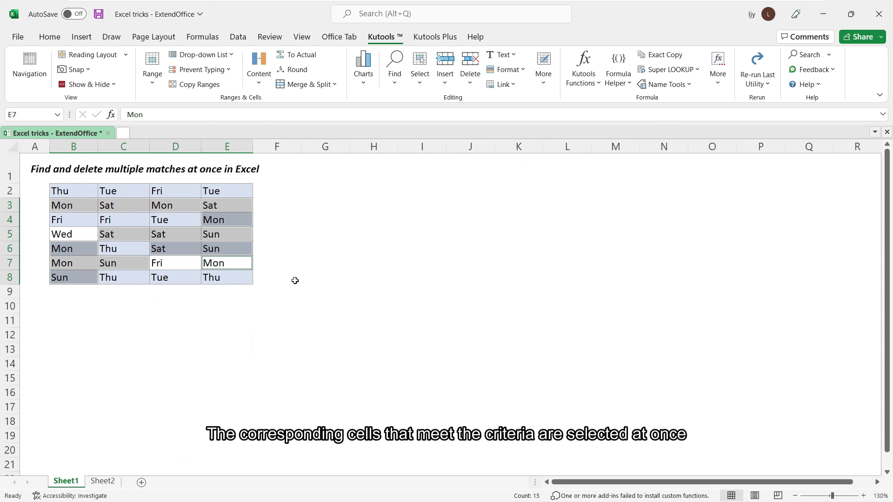
pyautogui.press('Delete')
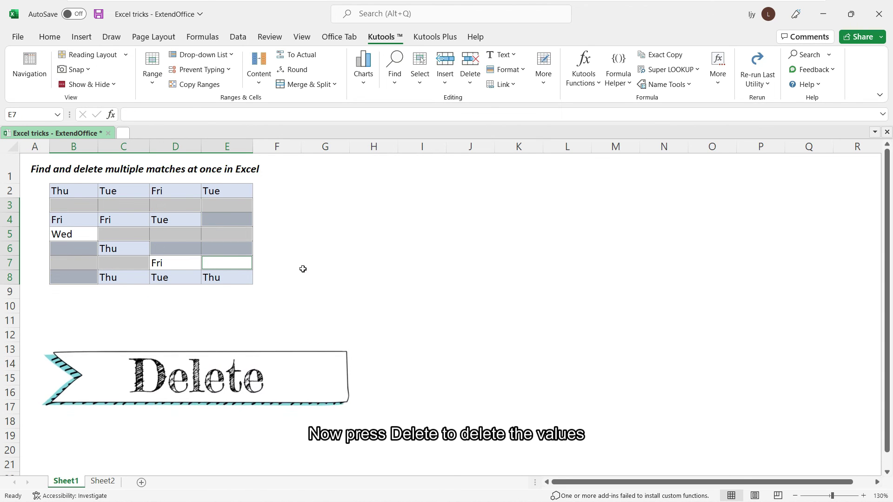
pyautogui.click(305, 281)
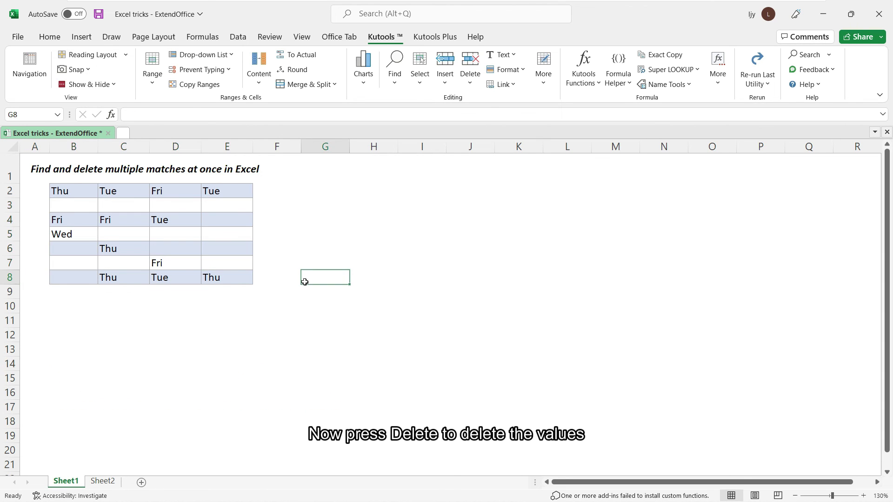